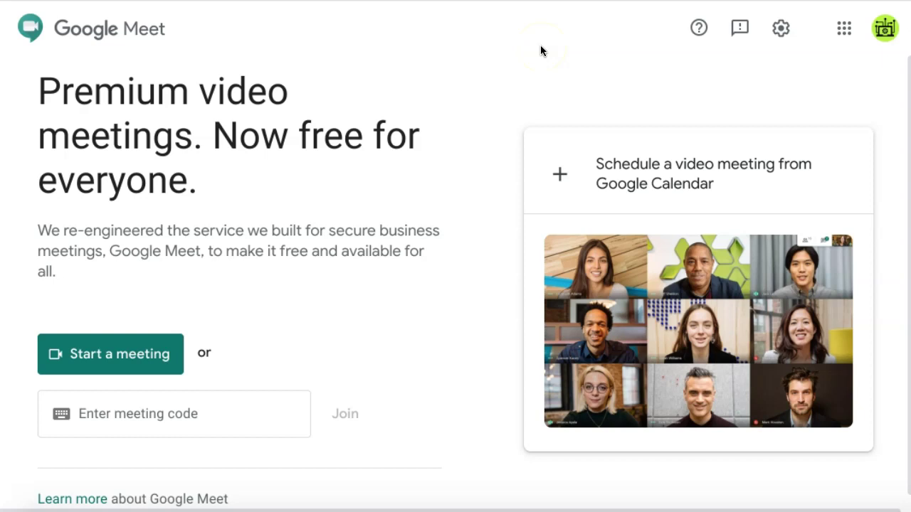
Step: Open the Google apps grid from the Meet home page, then dismiss it
click(846, 34)
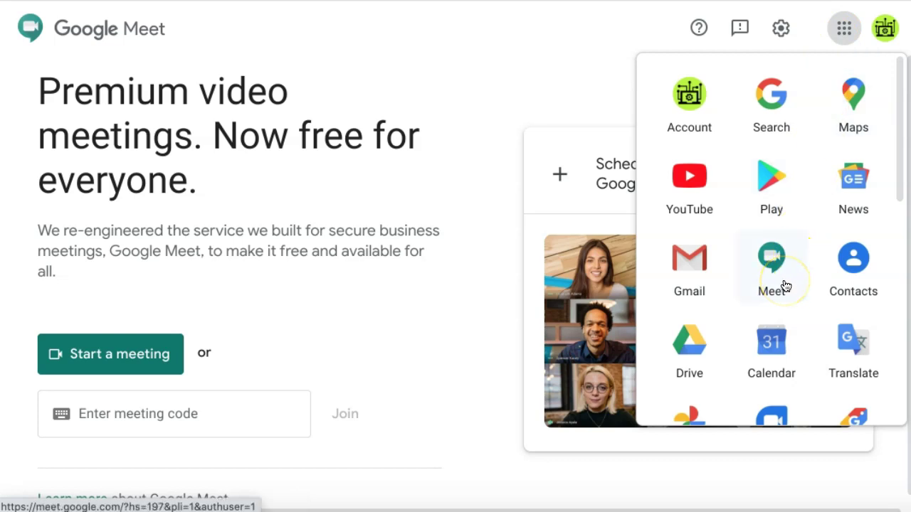
click(574, 98)
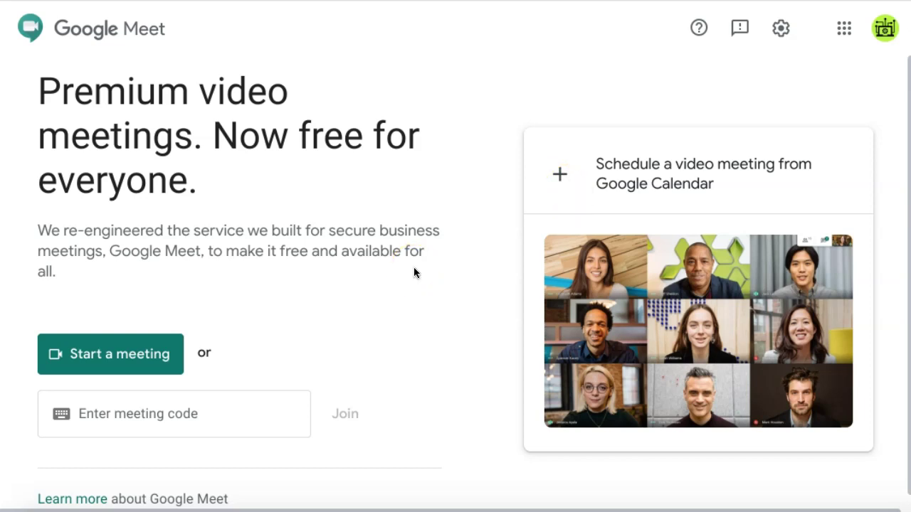
Step: Start a new meeting with the camera off and the microphone left on, then join it
click(166, 360)
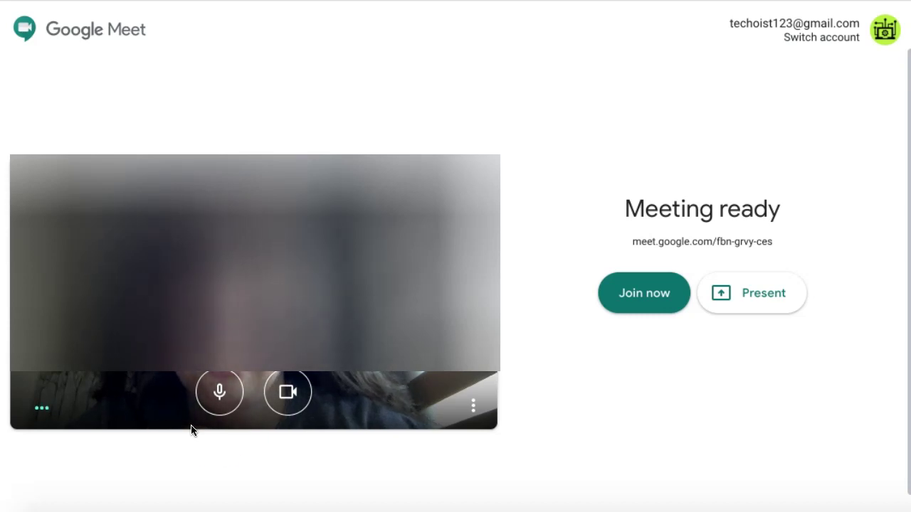
click(282, 410)
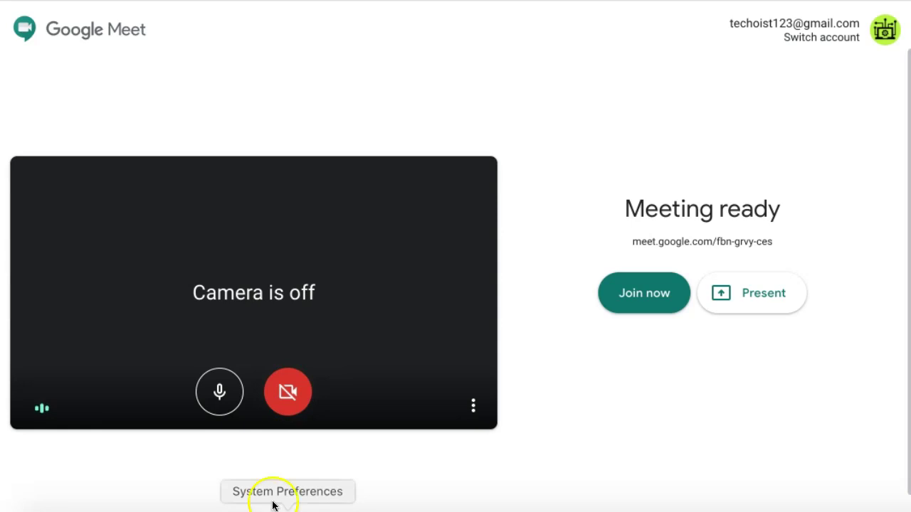
click(220, 411)
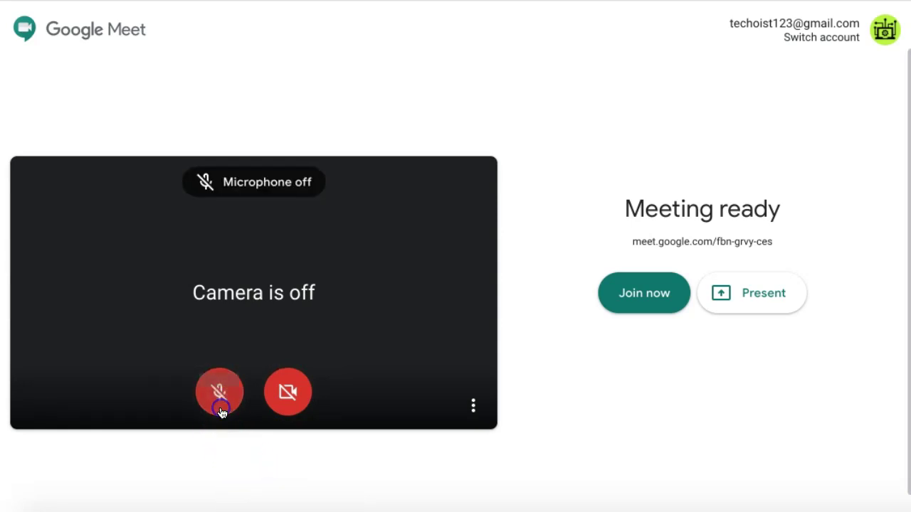
click(221, 411)
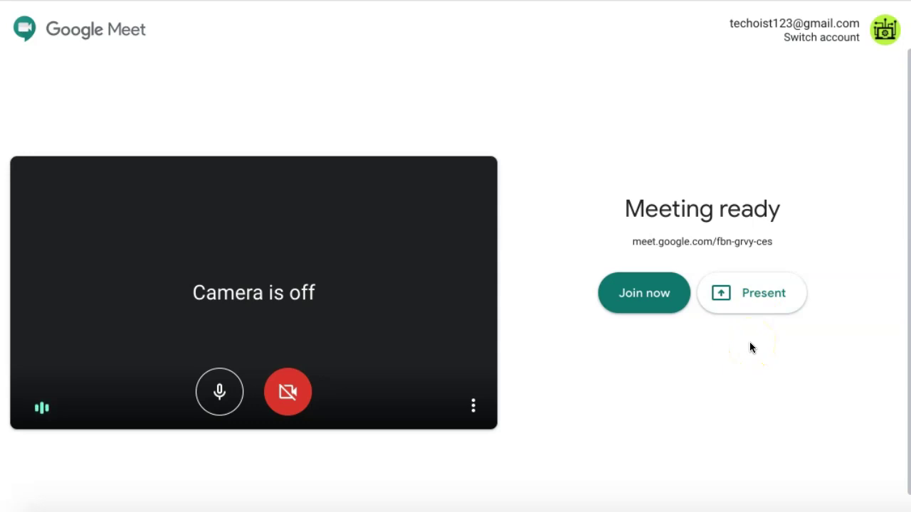
click(645, 310)
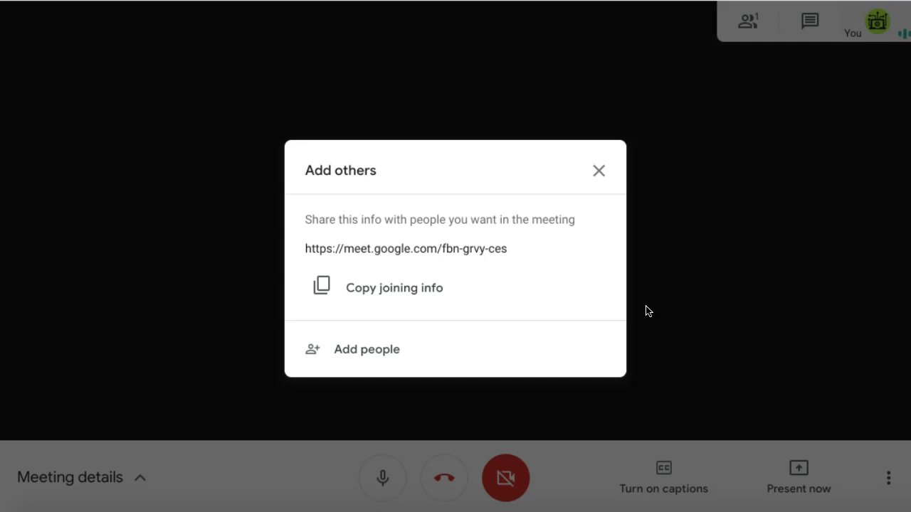
Step: Copy the meeting's joining info from the Add others dialog
click(499, 281)
click(484, 288)
click(484, 288)
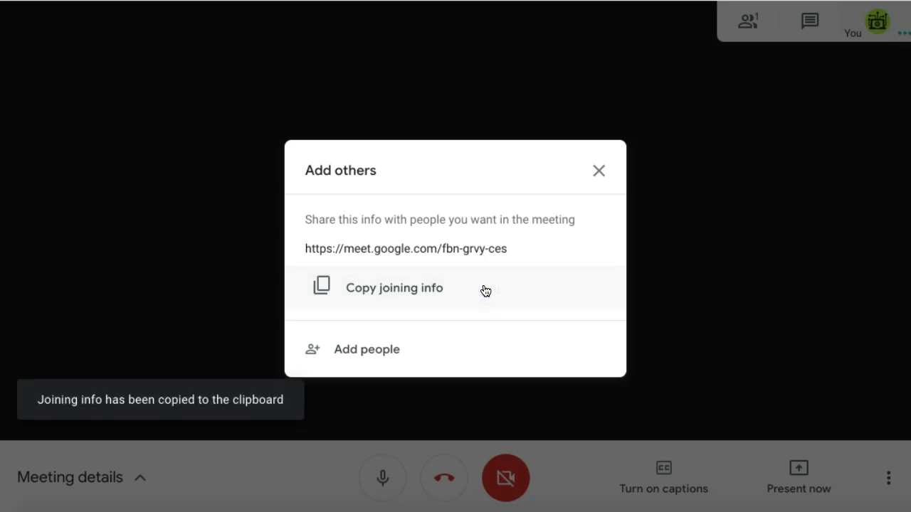
click(483, 295)
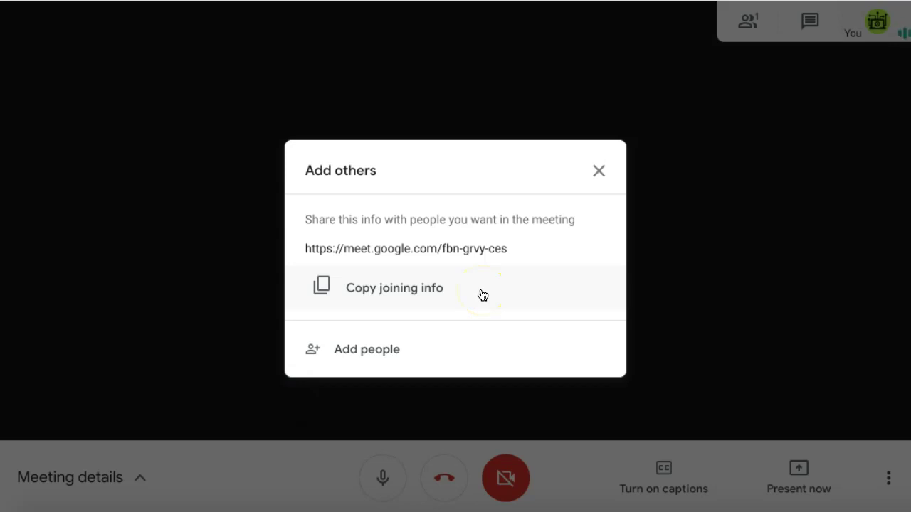
click(438, 298)
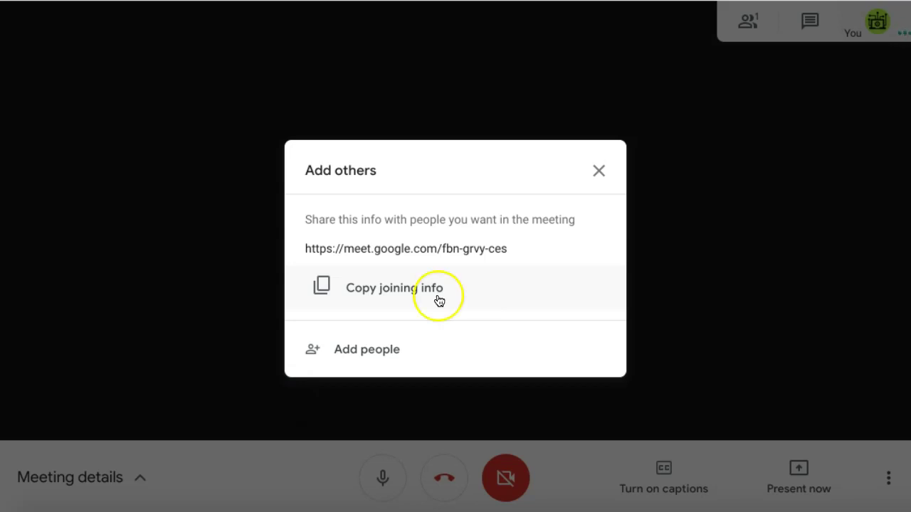
Step: Open the Add people invite dialog, review it, then close it
click(448, 350)
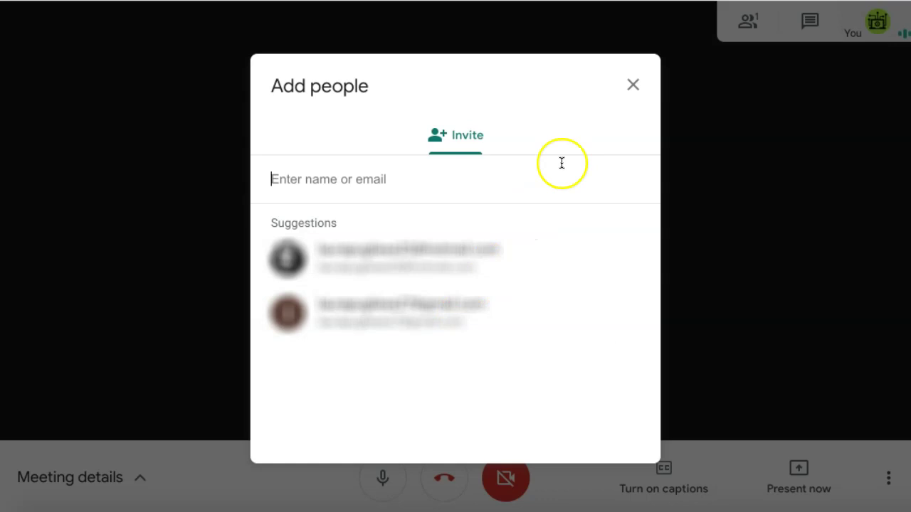
click(631, 88)
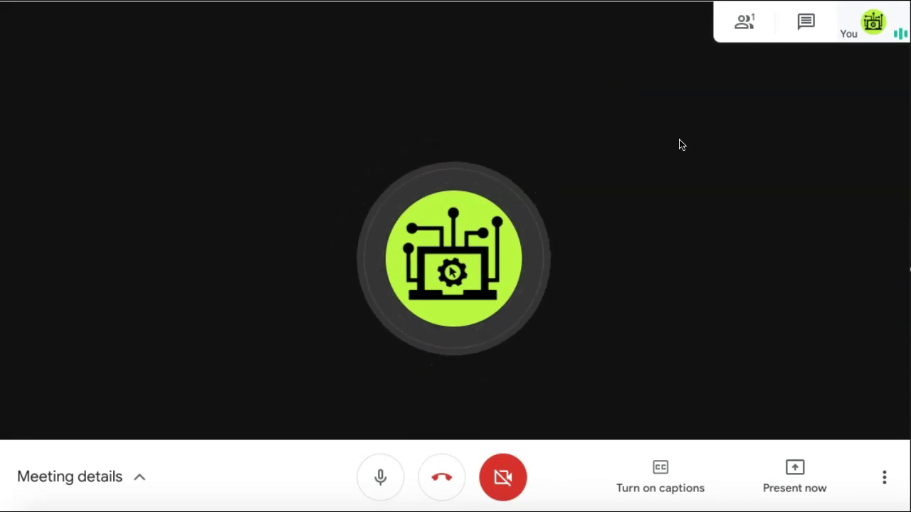
Step: Open the Meeting details panel and view its empty Attachments section
click(240, 432)
click(140, 480)
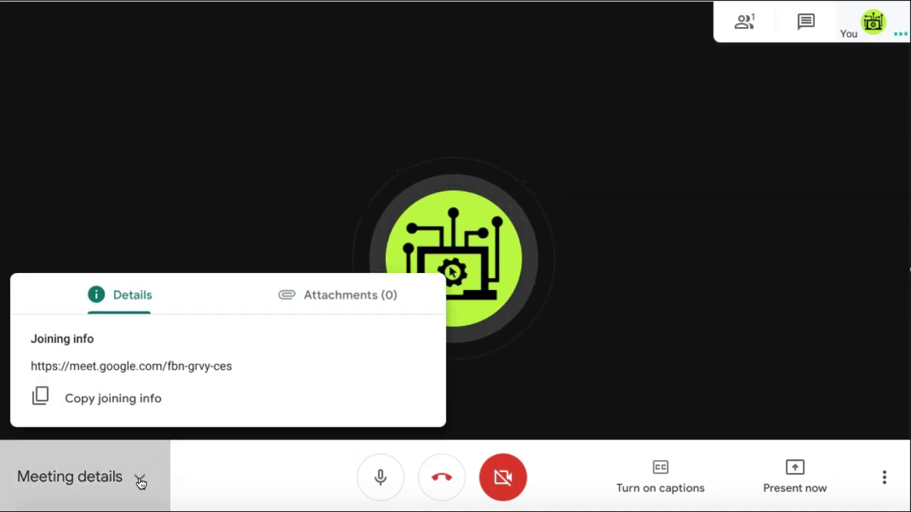
click(209, 395)
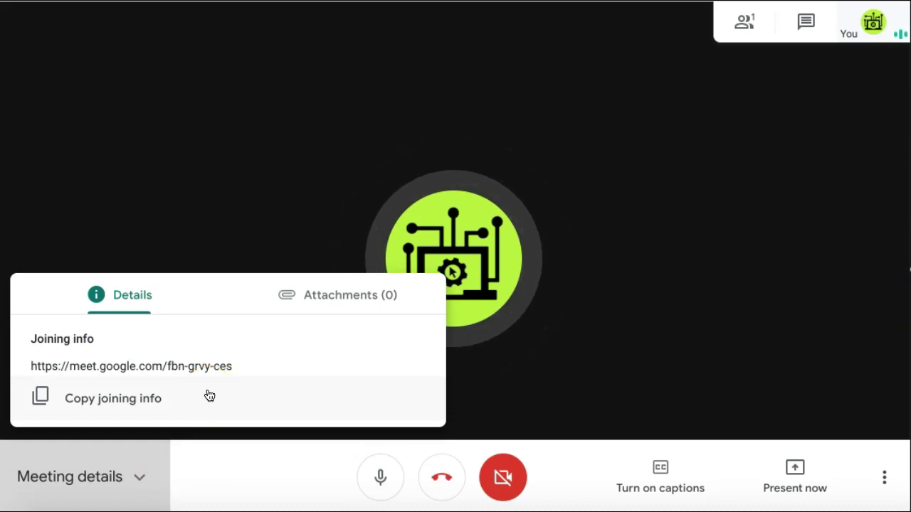
click(337, 306)
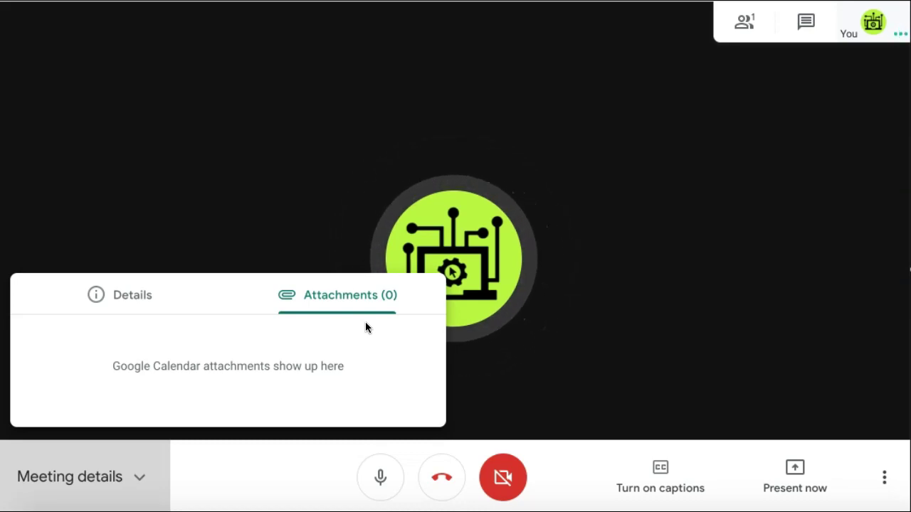
Step: Collapse Meeting details, then turn live captions on and back off
click(141, 476)
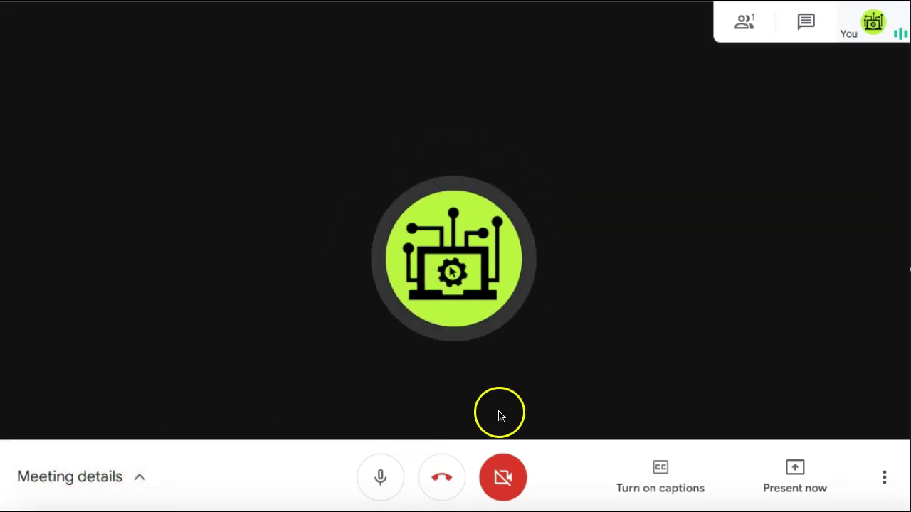
click(718, 456)
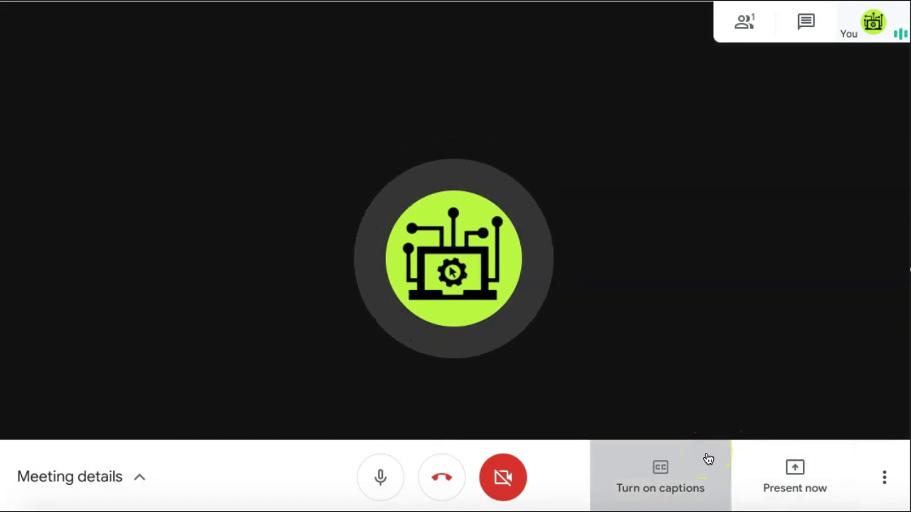
click(708, 457)
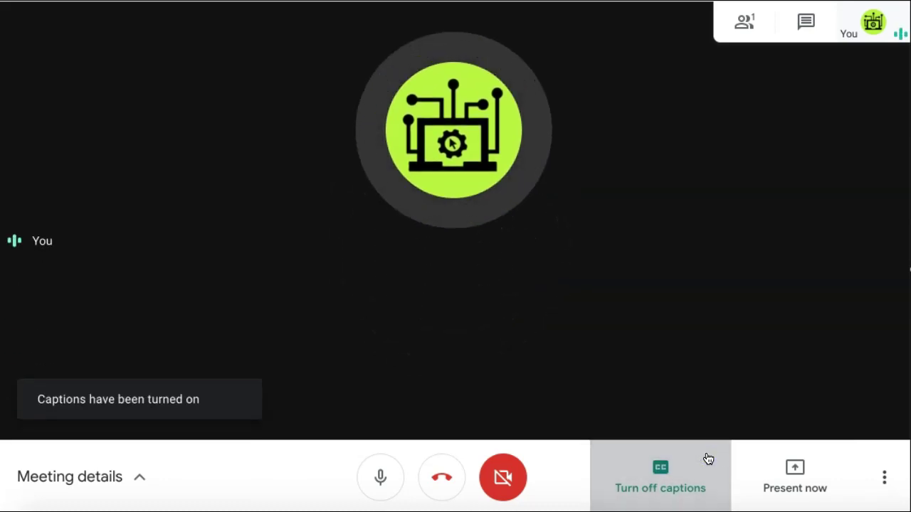
click(707, 456)
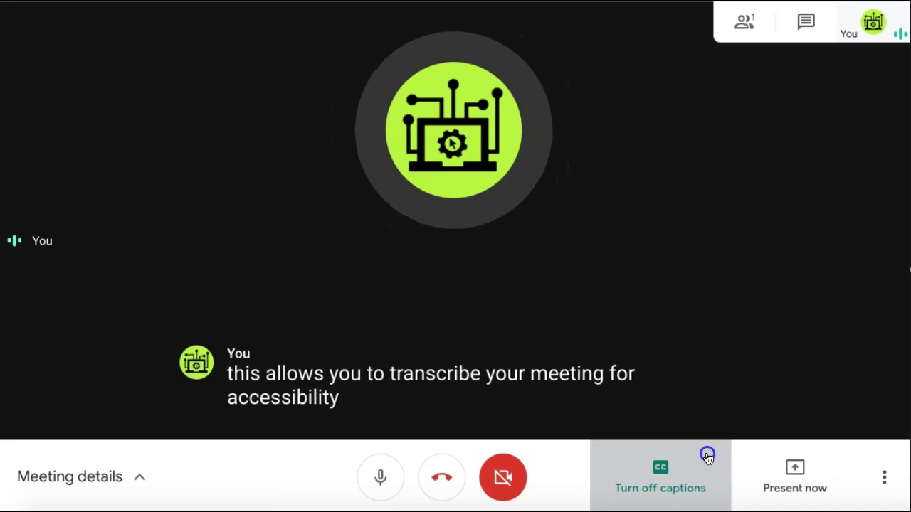
click(707, 457)
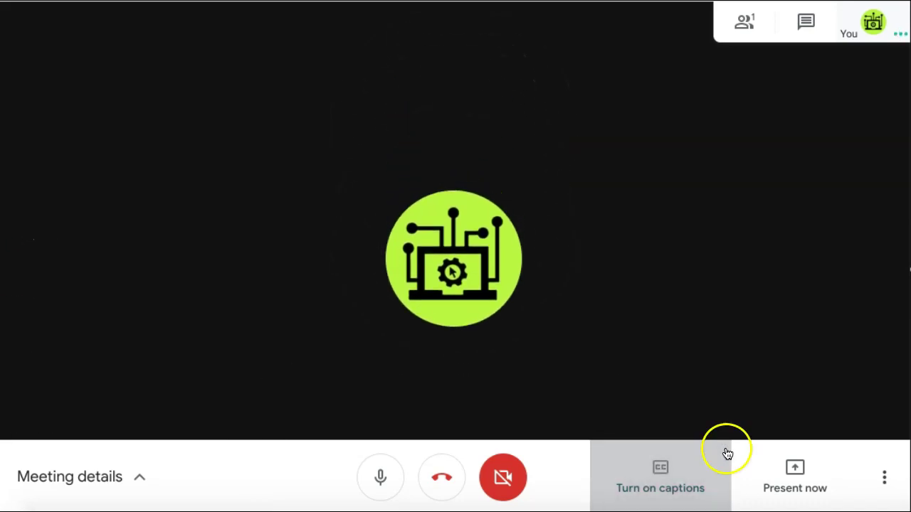
Step: Choose 'A Chrome tab' from the Present now options
click(848, 472)
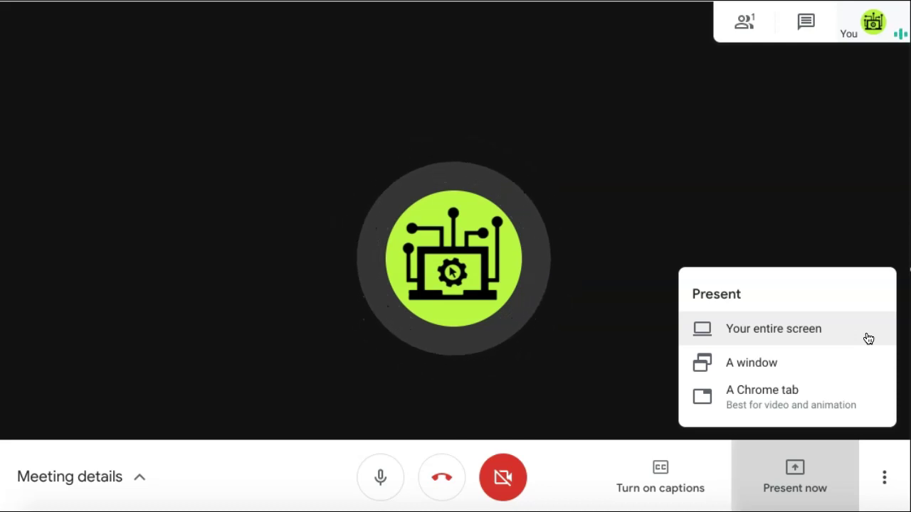
click(861, 338)
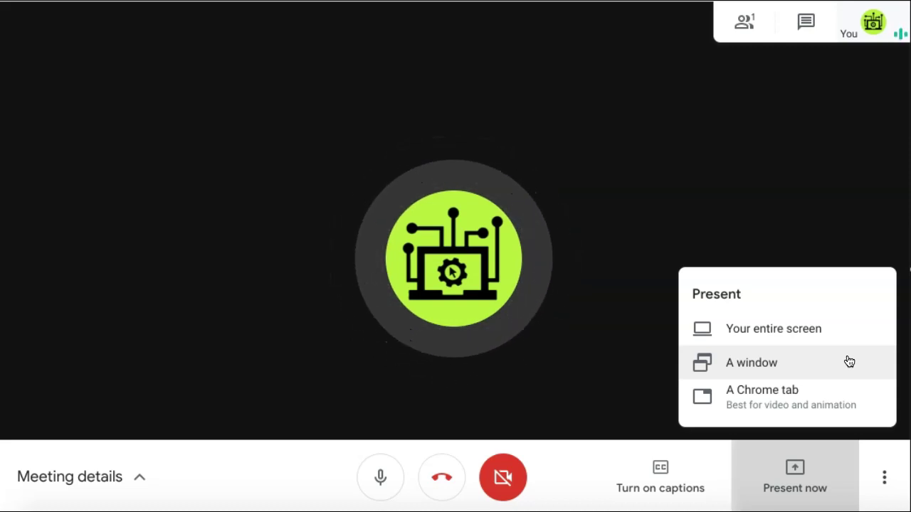
click(859, 392)
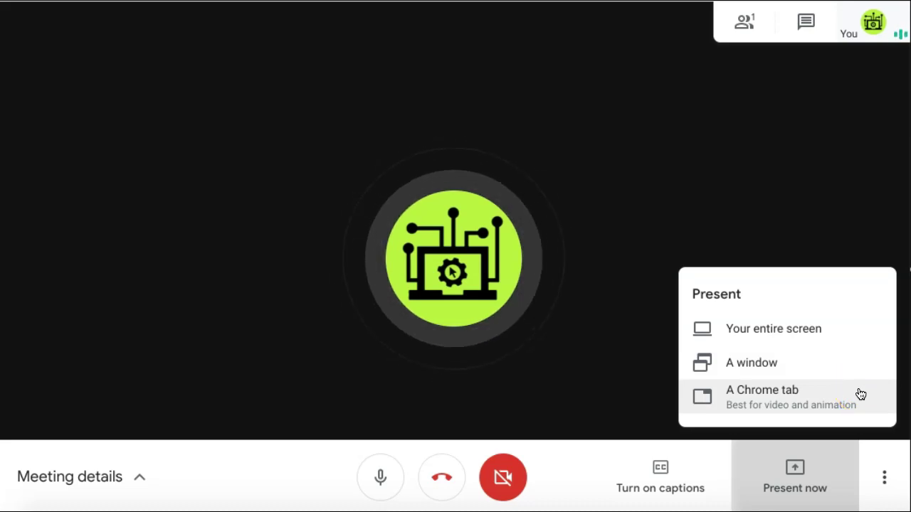
click(859, 392)
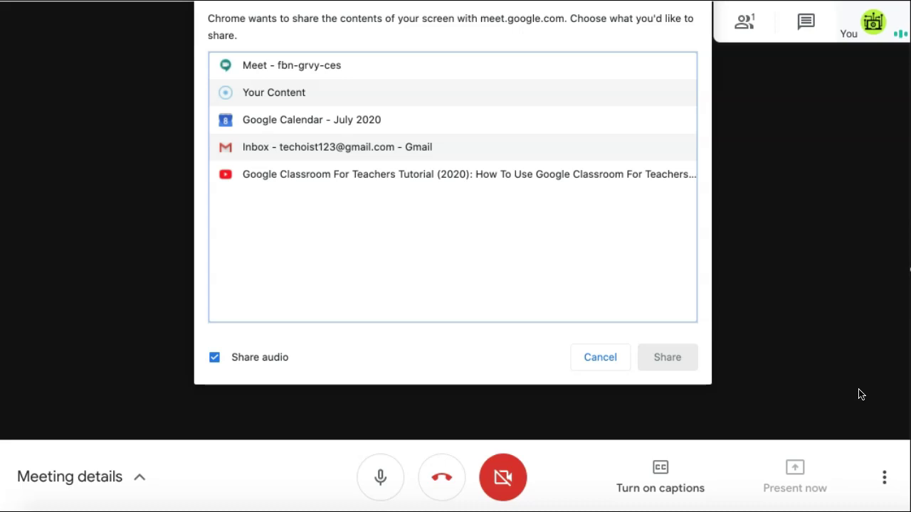
Step: Select the YouTube Google Classroom tutorial tab in Chrome's share picker
click(616, 181)
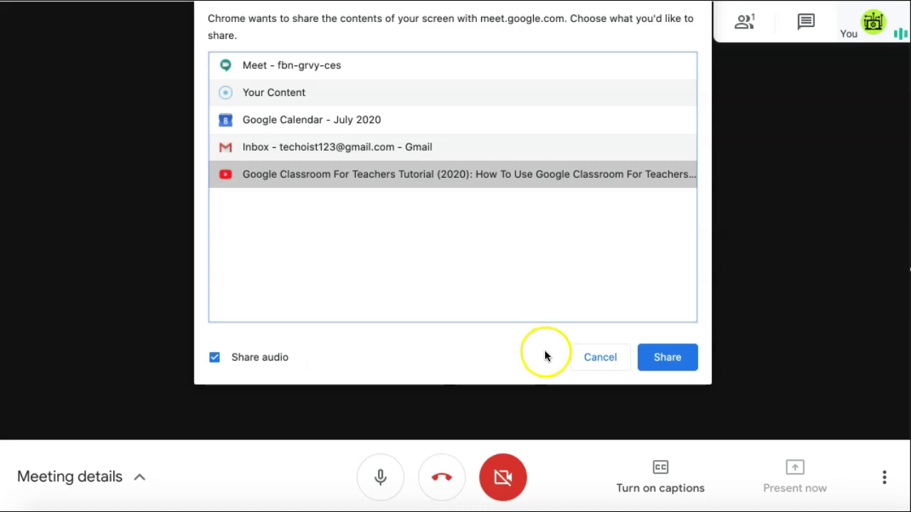
Step: Share the selected YouTube tab, then return to the Meet tab with Ctrl+Tab
click(669, 363)
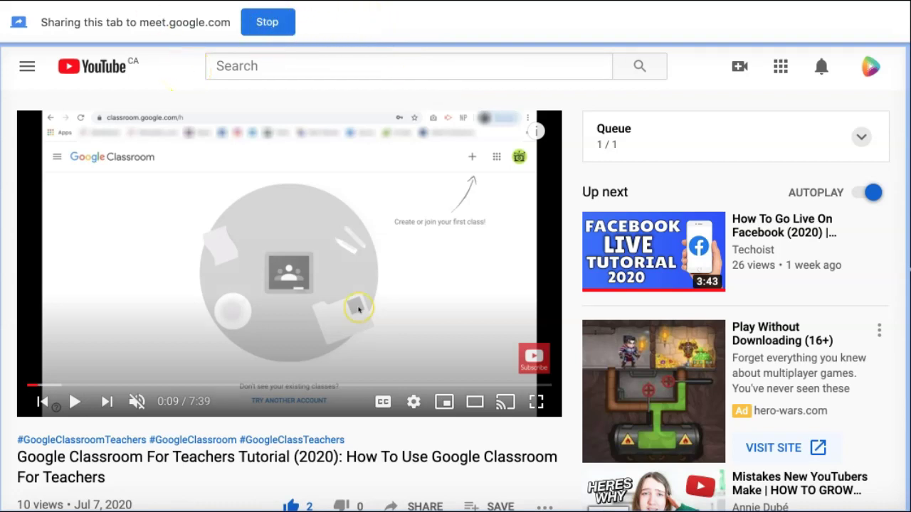
key(ctrl+Tab)
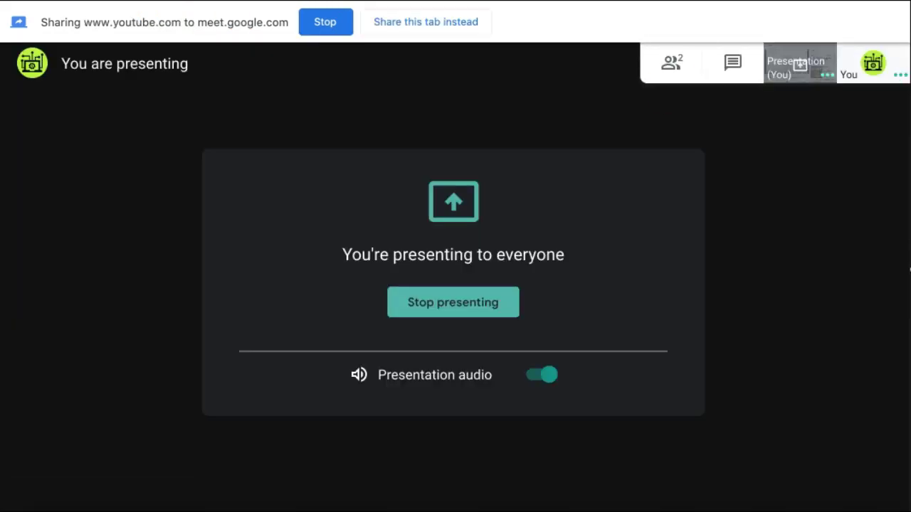
Step: Pin the shared YouTube presentation, then your own tile, to the main stage
click(835, 273)
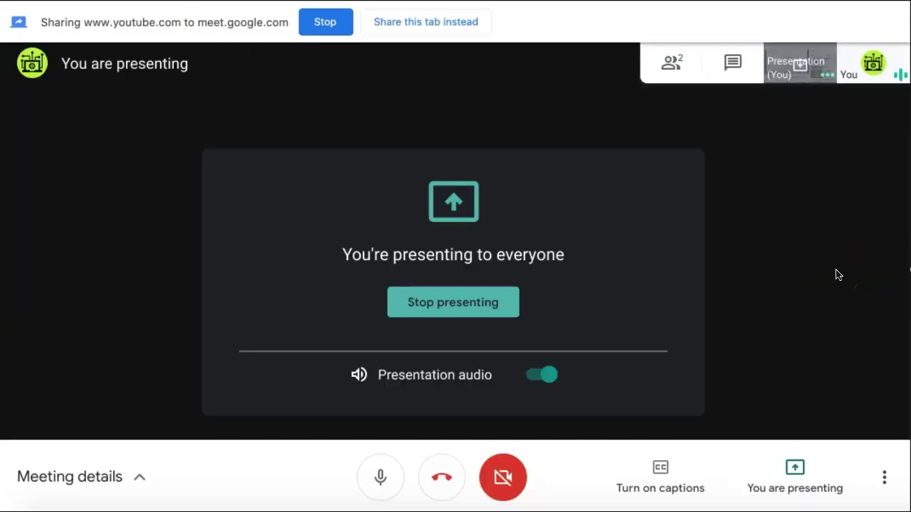
click(828, 250)
click(798, 77)
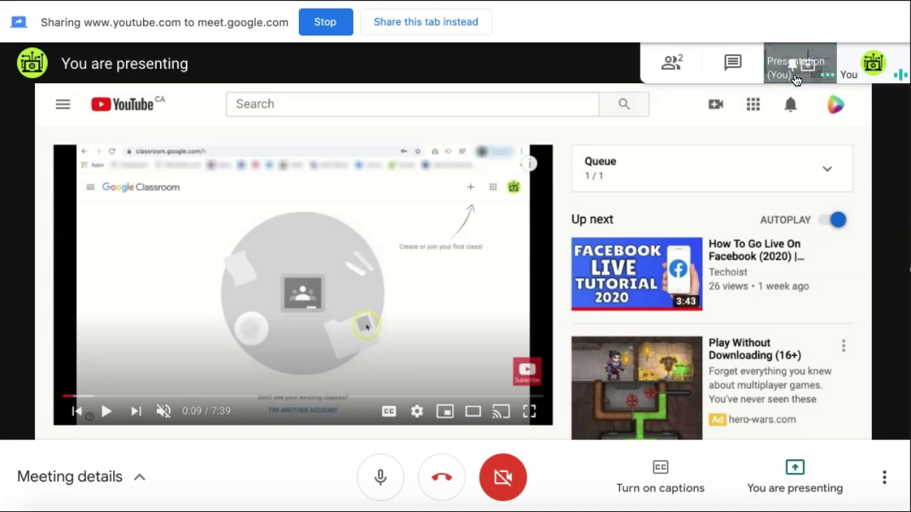
click(798, 78)
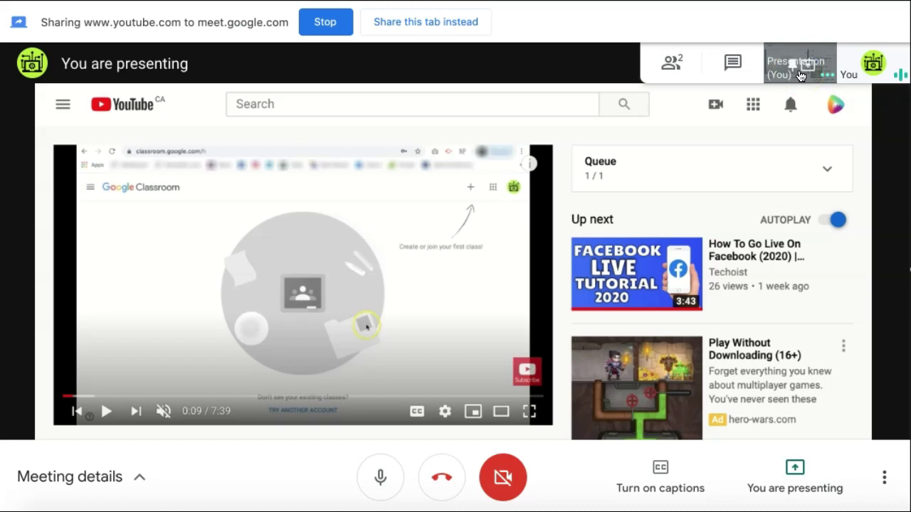
click(876, 71)
click(876, 74)
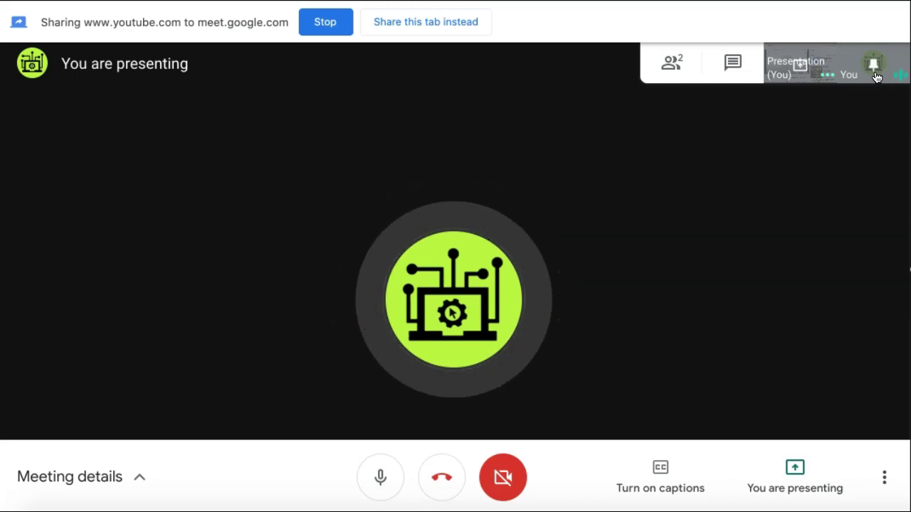
Step: Bring the presentation back to the main stage and stop presenting the YouTube tab
click(814, 67)
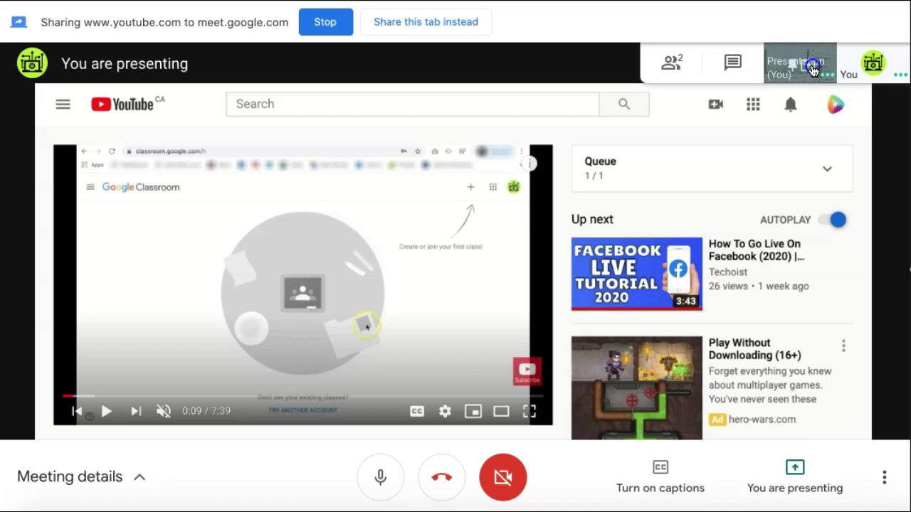
click(813, 67)
click(829, 200)
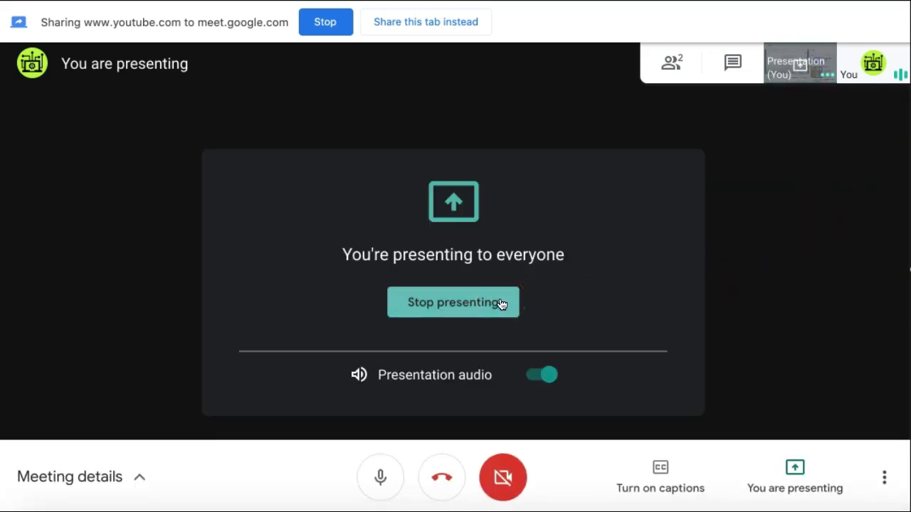
click(501, 304)
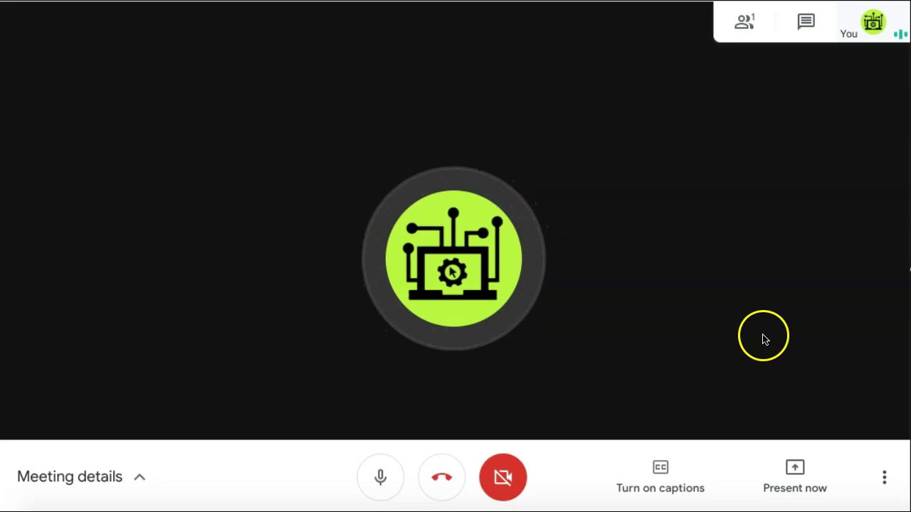
click(884, 478)
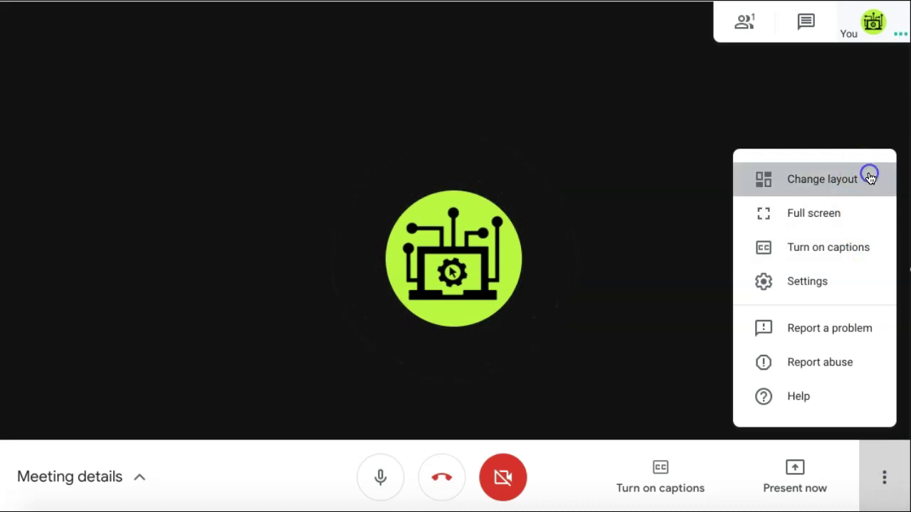
click(870, 179)
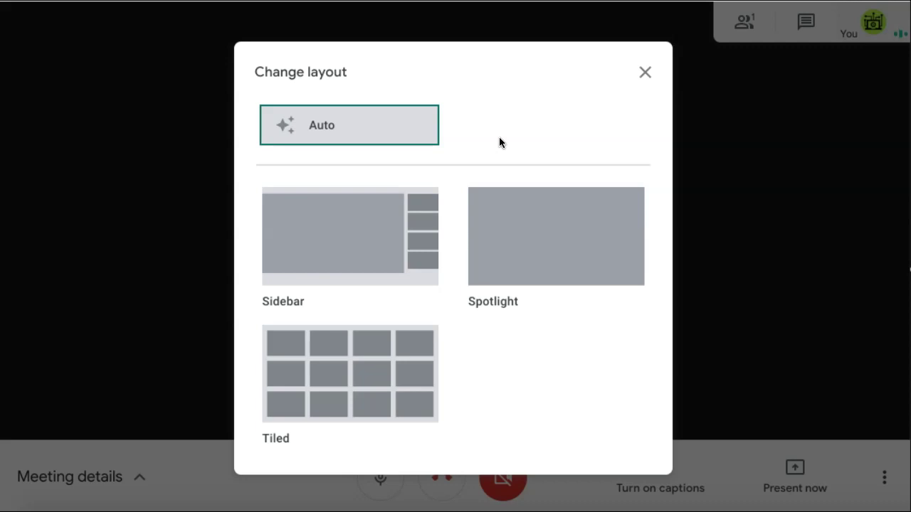
click(419, 292)
click(546, 271)
click(645, 72)
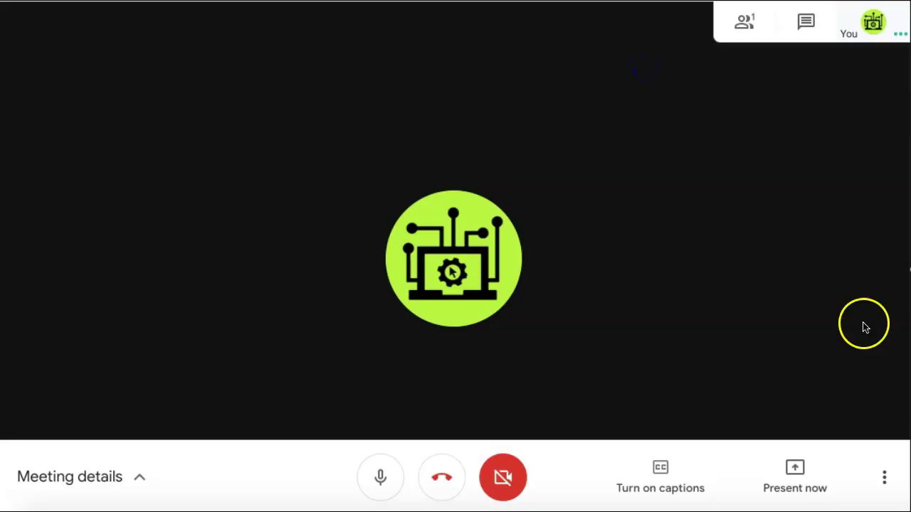
click(884, 476)
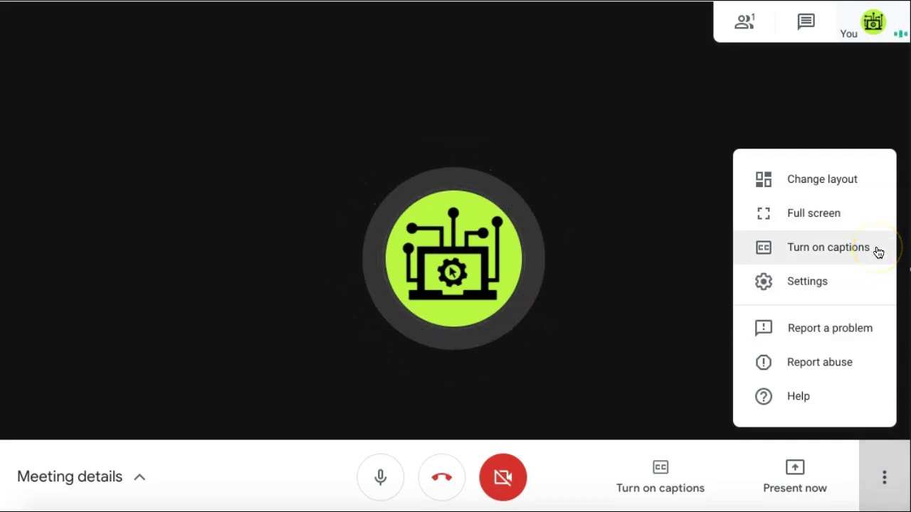
click(865, 283)
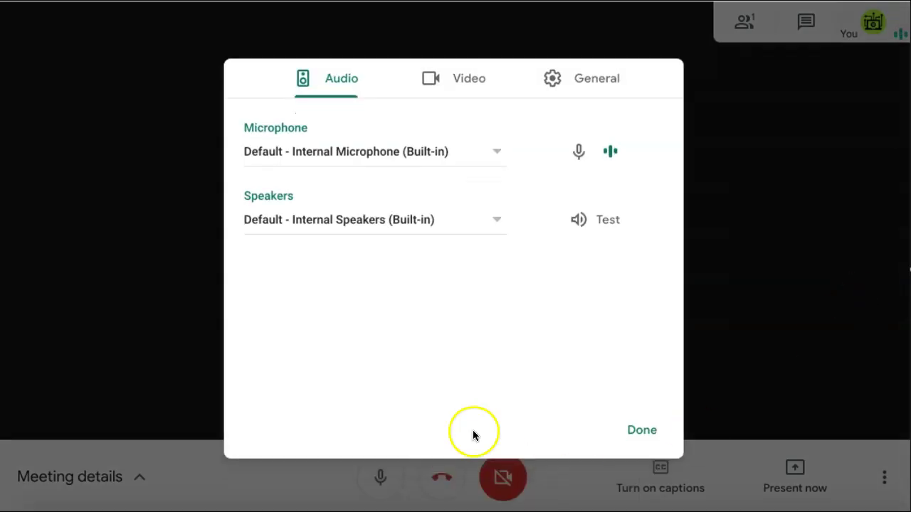
click(466, 85)
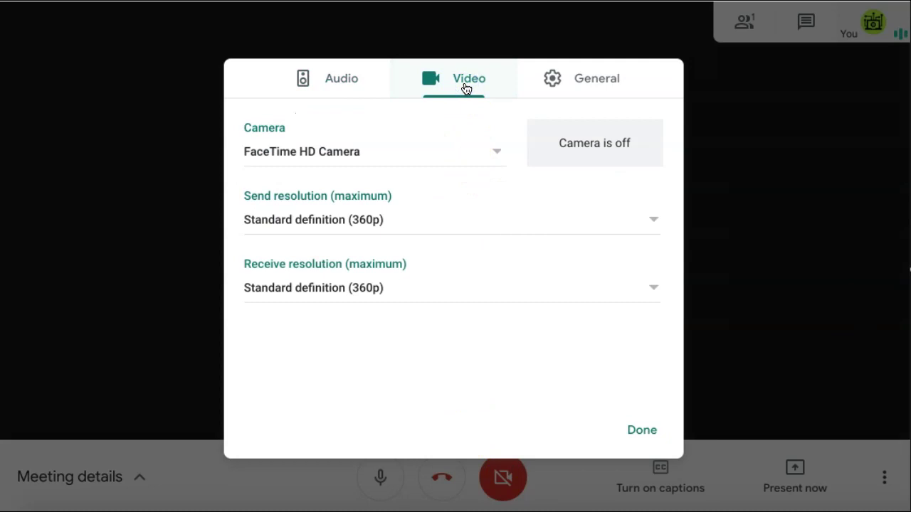
click(645, 430)
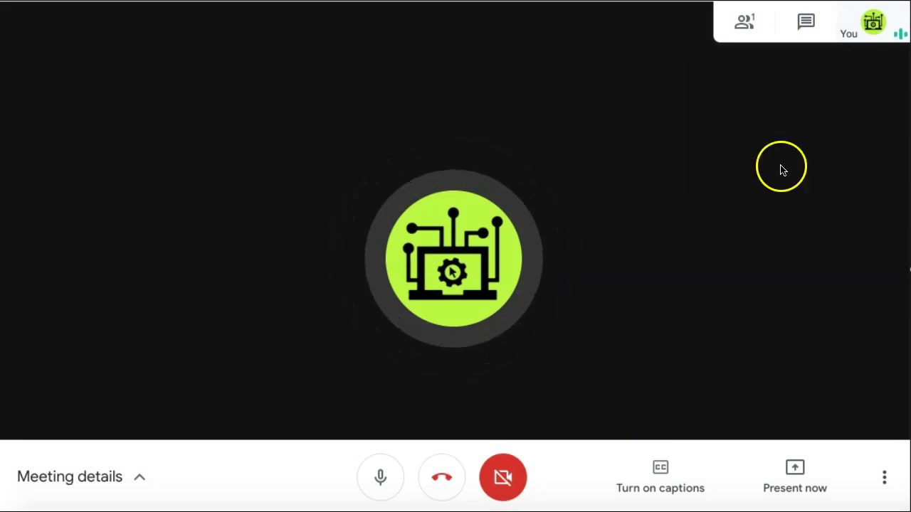
click(743, 28)
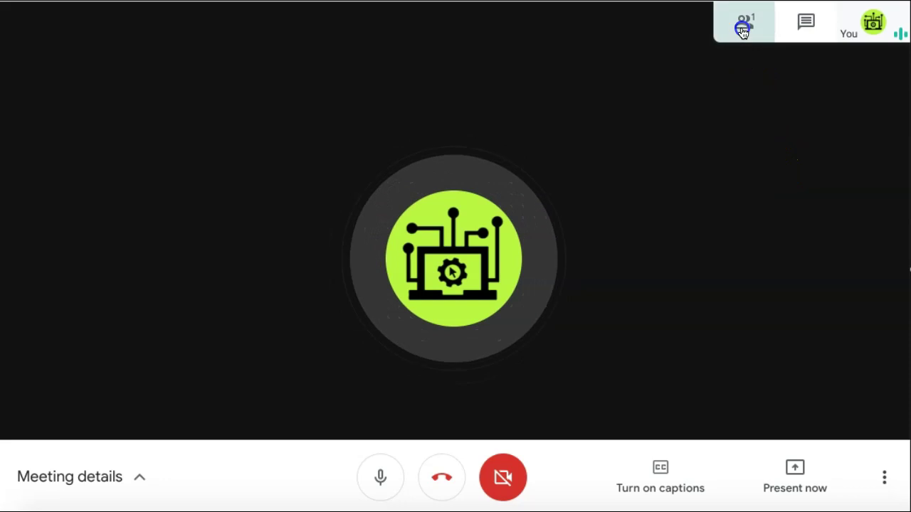
click(781, 25)
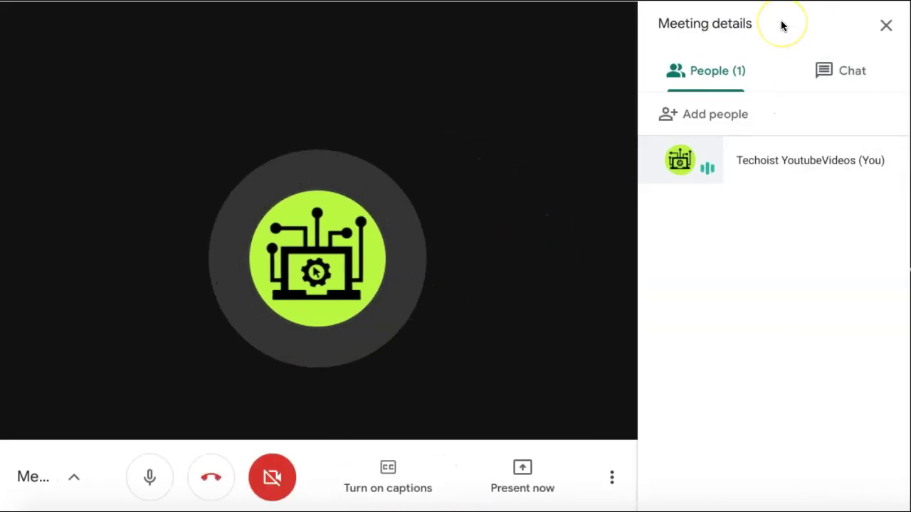
click(771, 186)
click(804, 486)
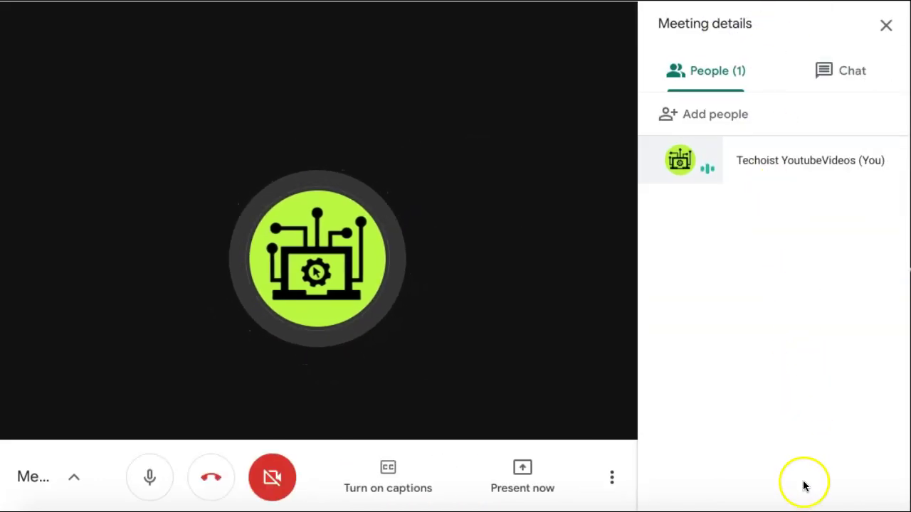
click(746, 125)
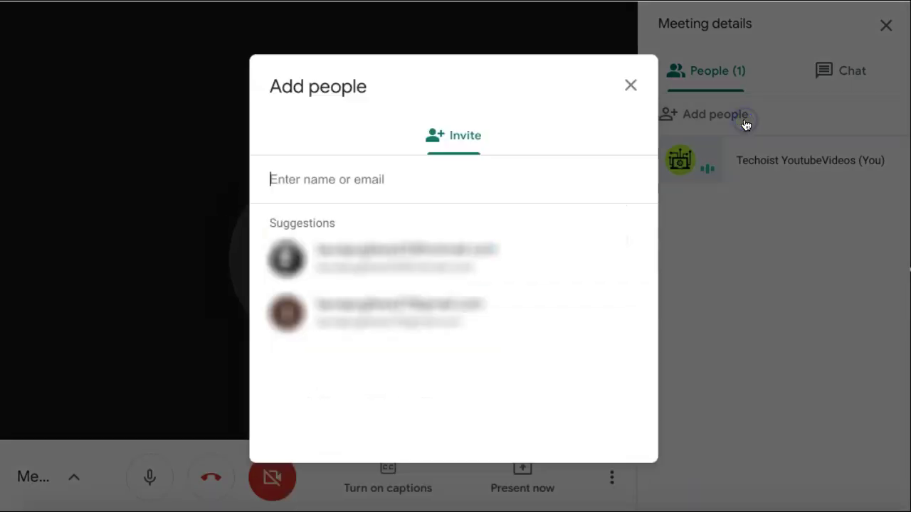
click(678, 184)
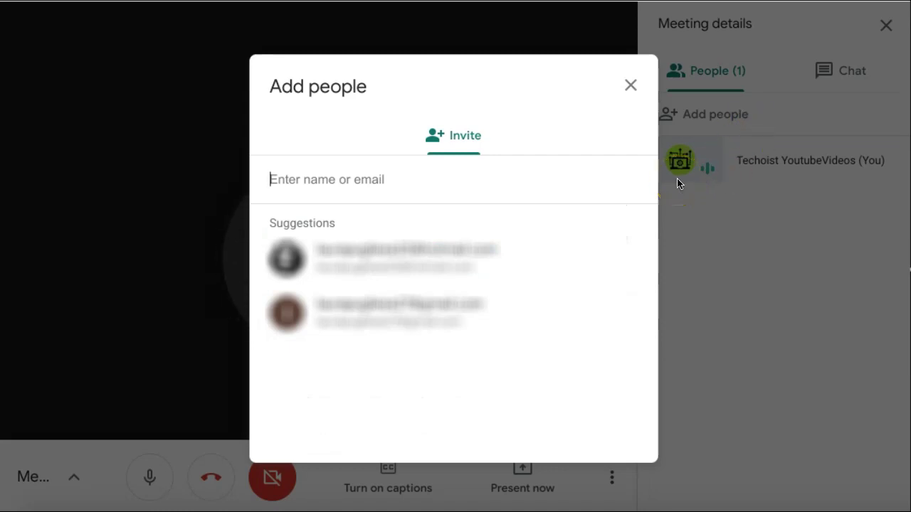
click(632, 86)
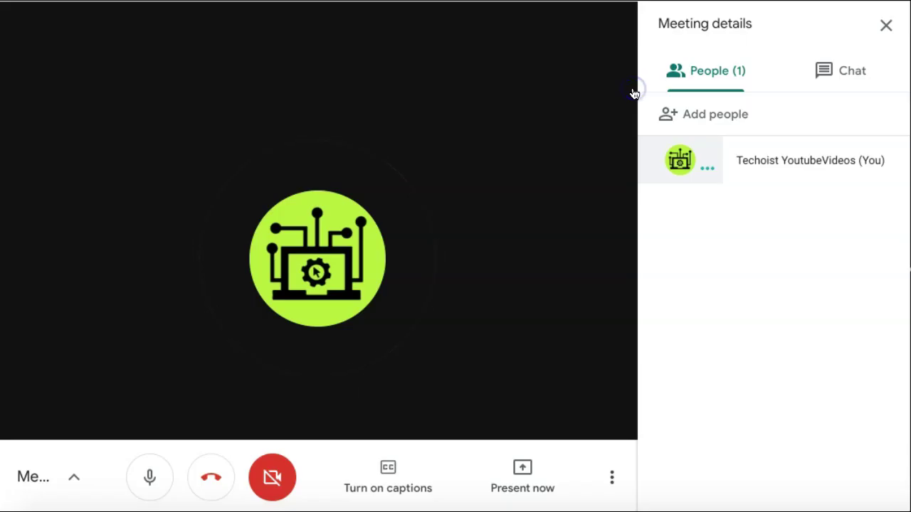
click(838, 74)
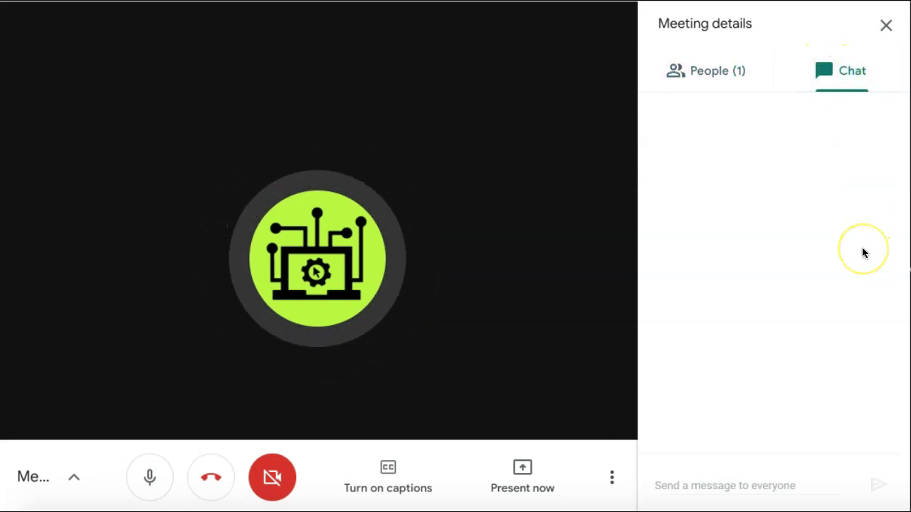
click(897, 30)
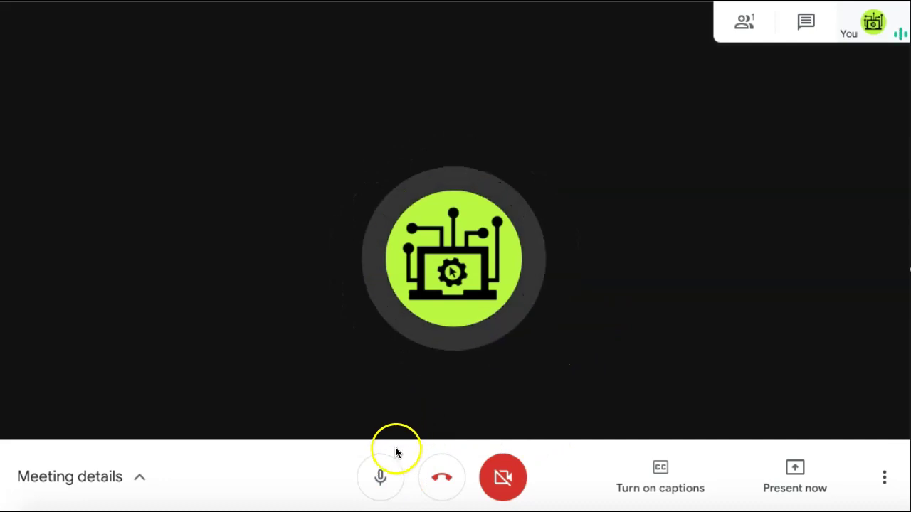
Step: Mute and unmute the microphone, then leave the call and return to the Meet home screen
click(386, 479)
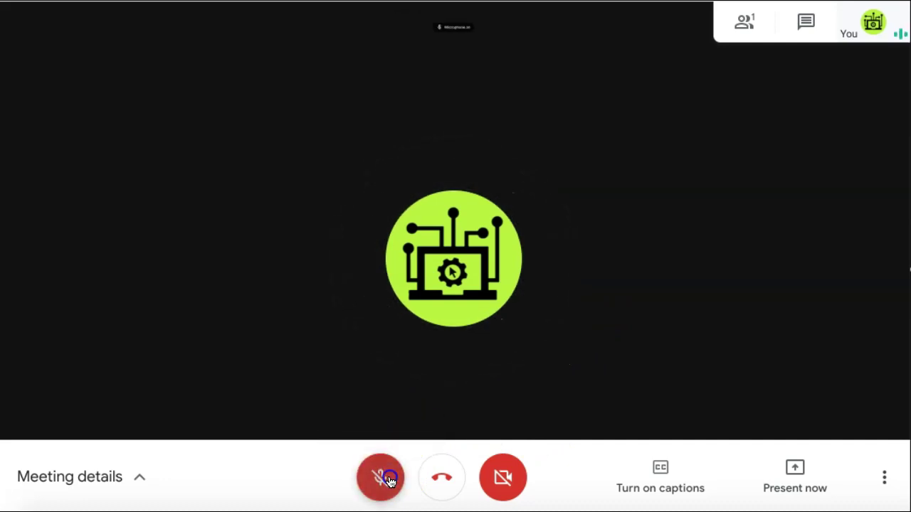
click(386, 479)
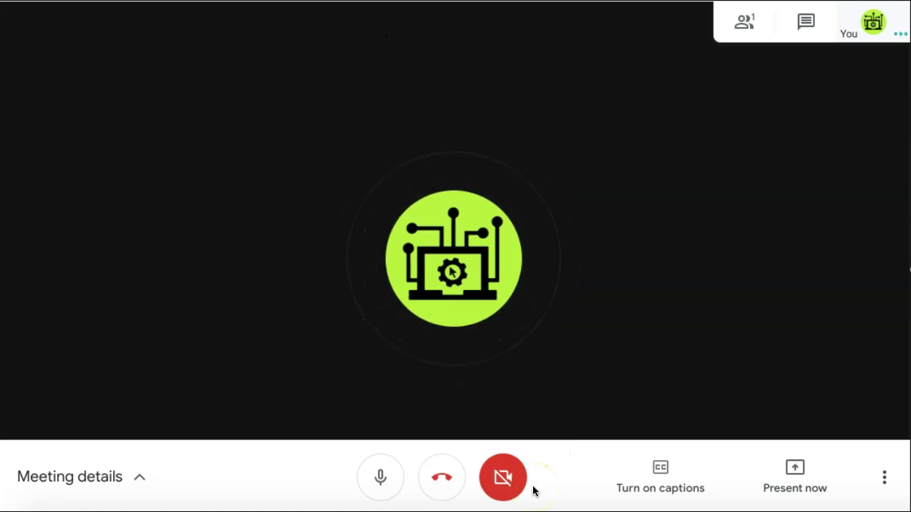
click(539, 396)
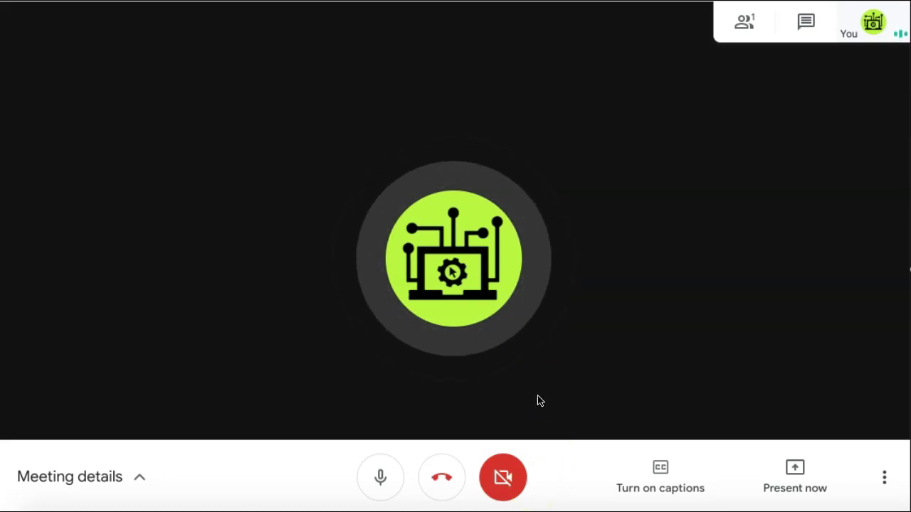
click(439, 487)
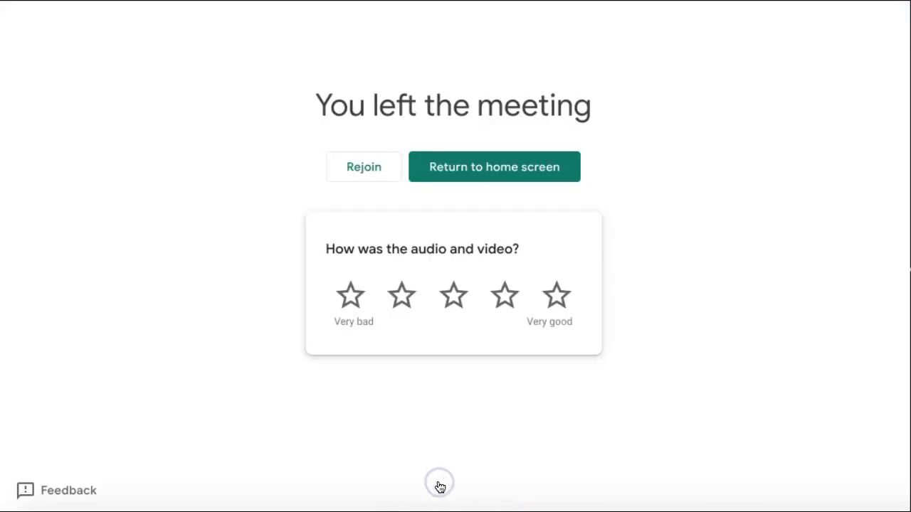
click(512, 183)
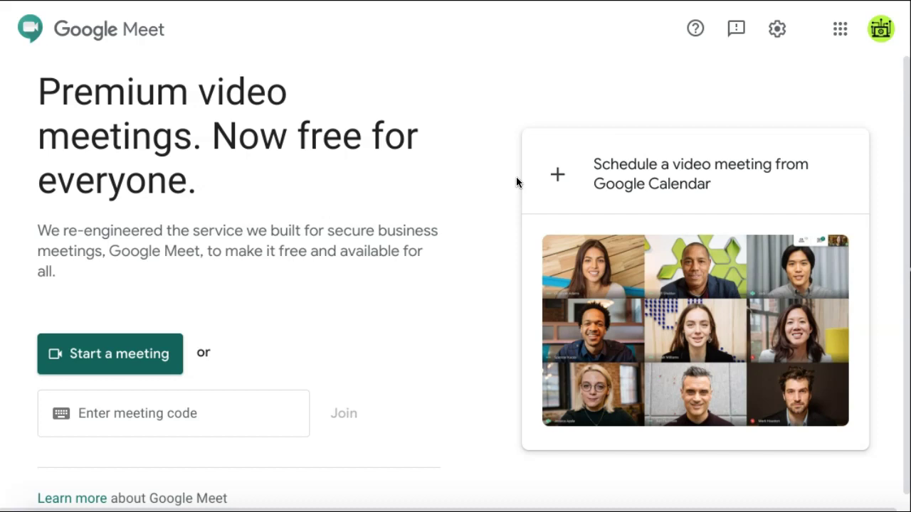
Step: Schedule a video meeting in Google Calendar, then discard the untitled event draft with its Meet link
click(776, 179)
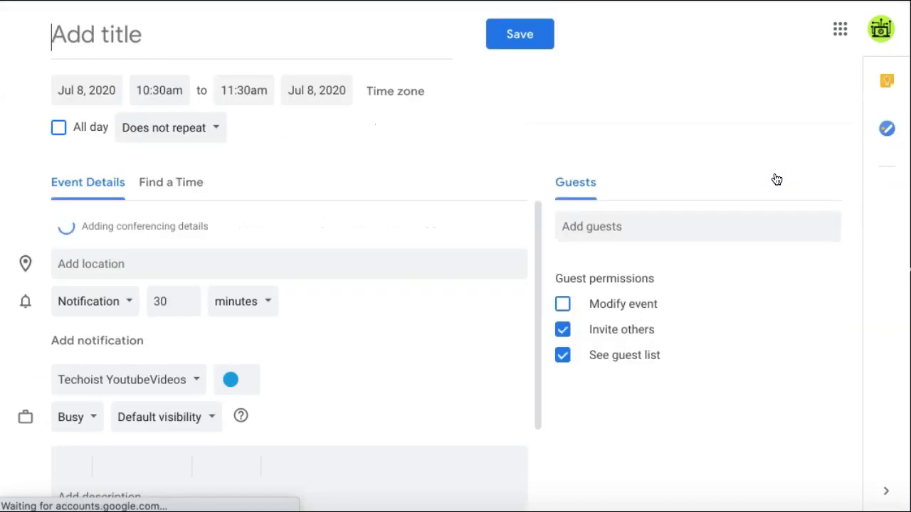
click(769, 180)
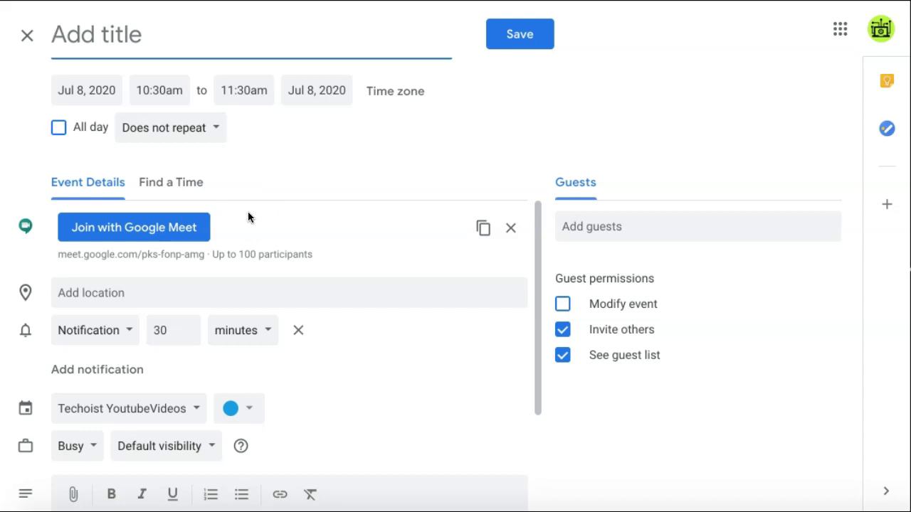
click(23, 39)
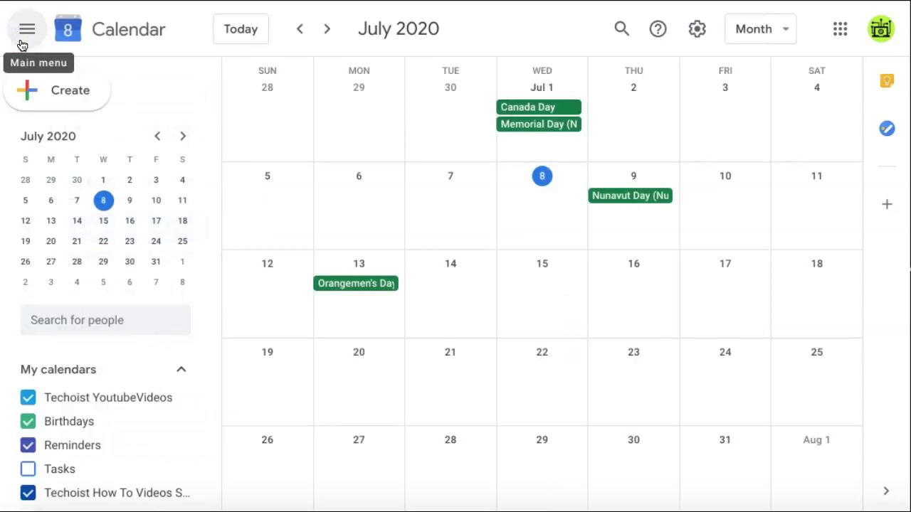
Step: Draft a July 7 event with Google Meet video conferencing, then close it without saving
click(435, 211)
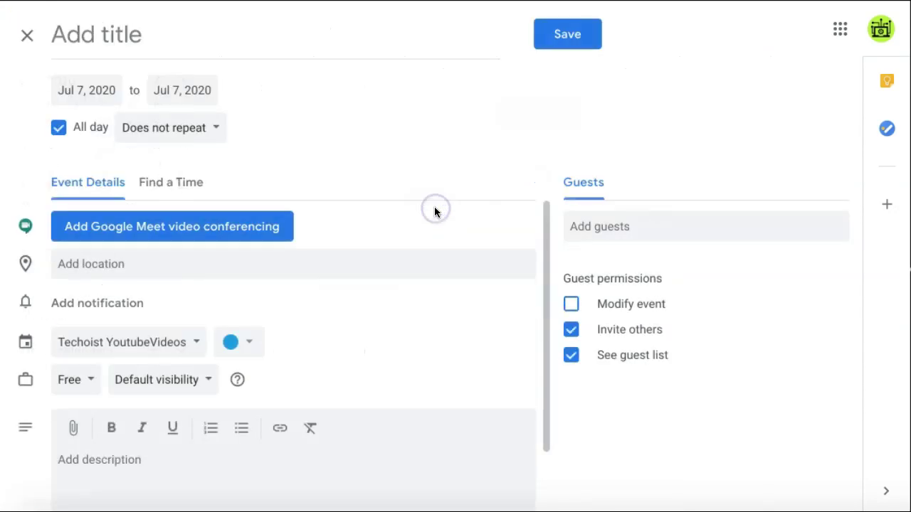
click(277, 237)
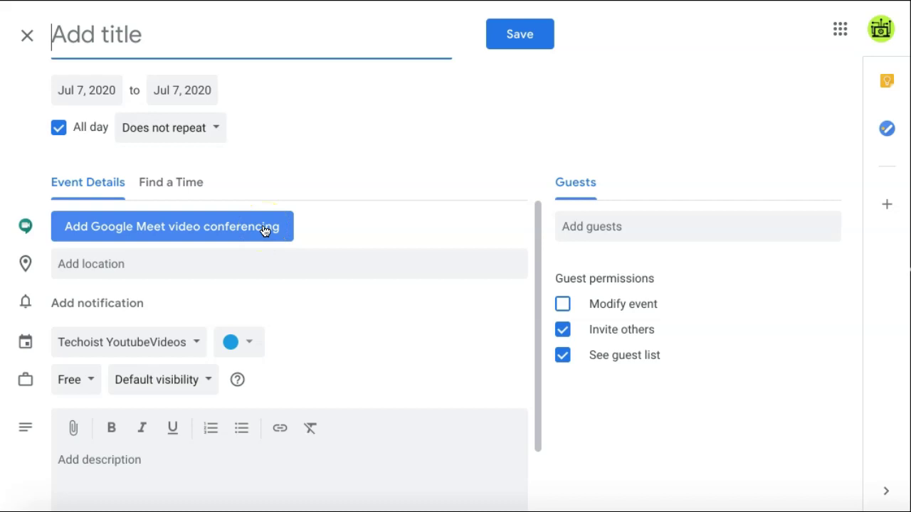
click(22, 34)
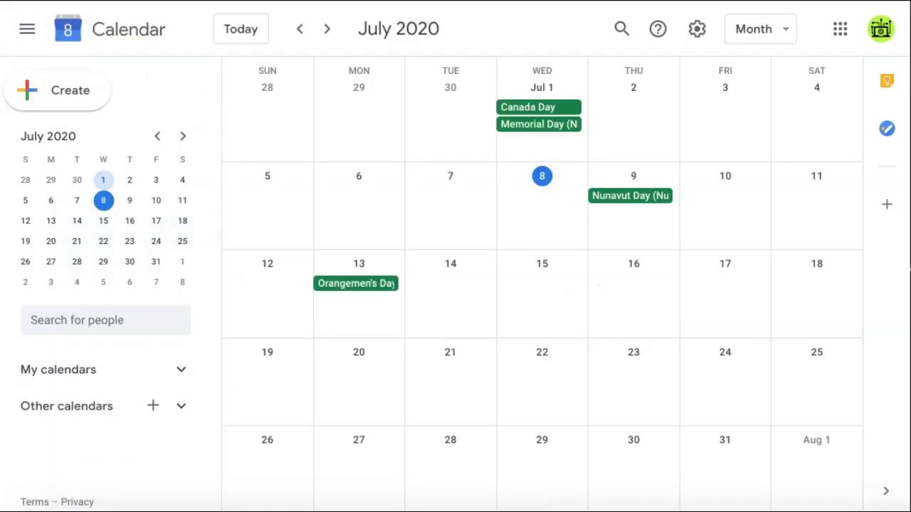